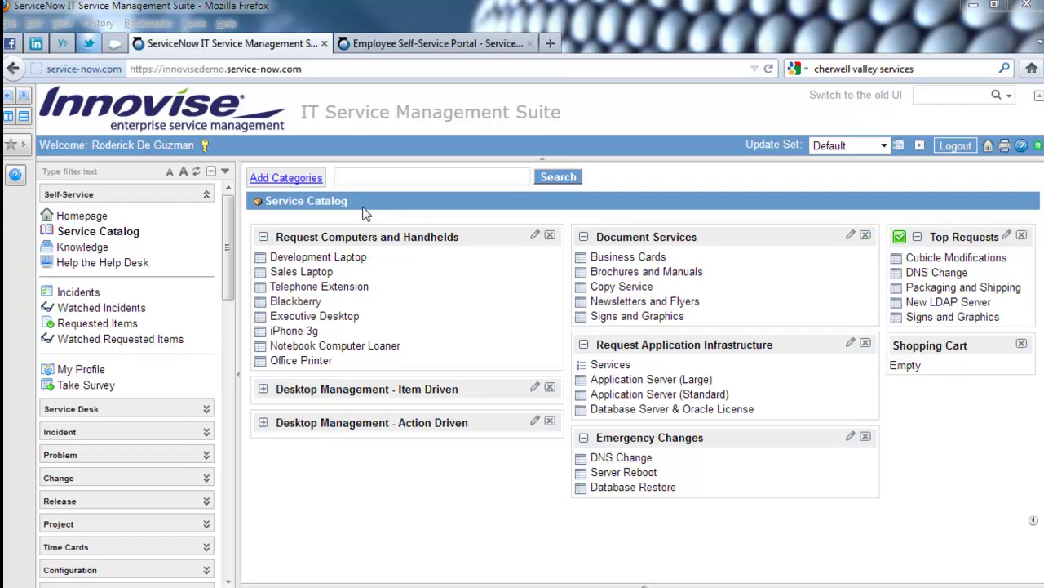
# - Bring up the Employee Self-Service Portal and preview its Order Things submenu
pyautogui.click(420, 44)
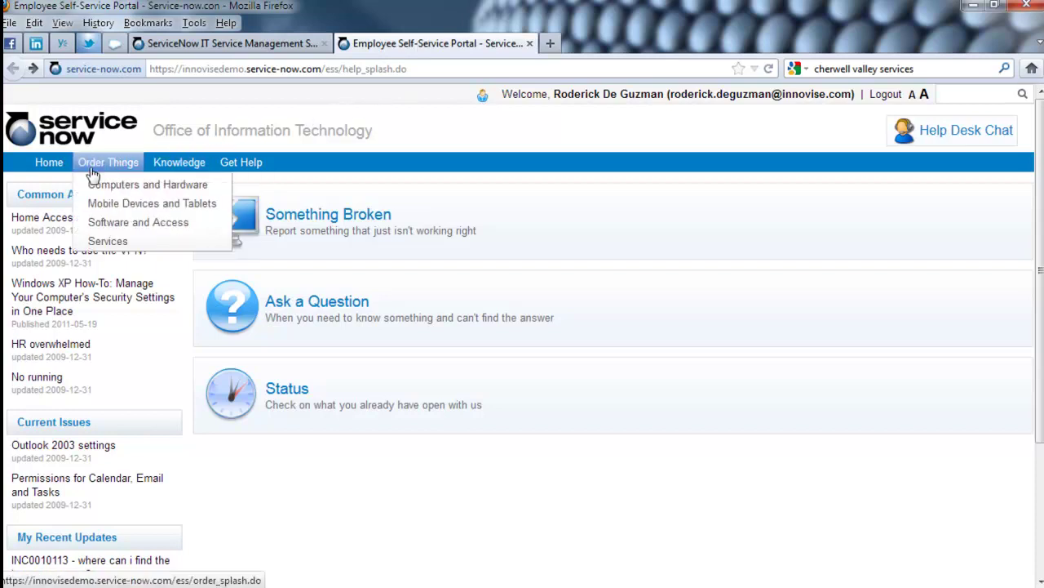
pyautogui.moveTo(95, 168)
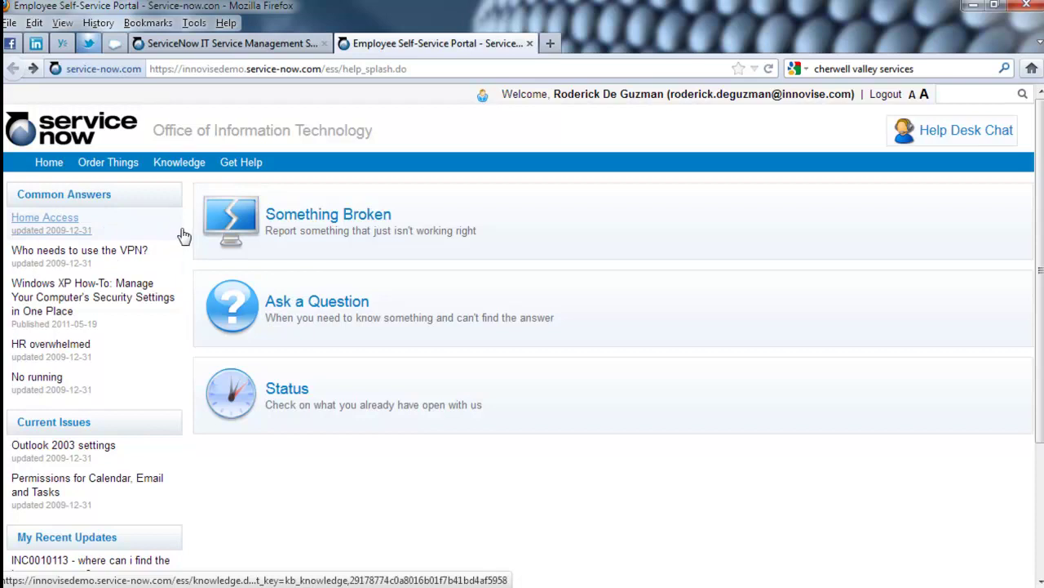
# - Return to the IT Service Management Suite's Service Catalog showing its request categories
pyautogui.click(277, 44)
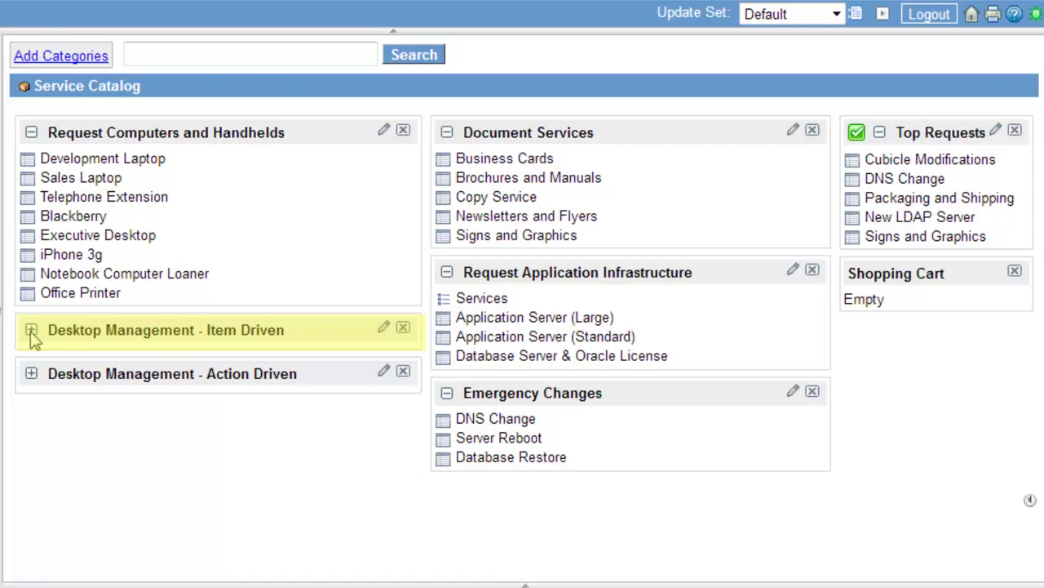
# - Expand Desktop Management - Item Driven to show its Decommission, Move, New and Replacement items
pyautogui.click(31, 332)
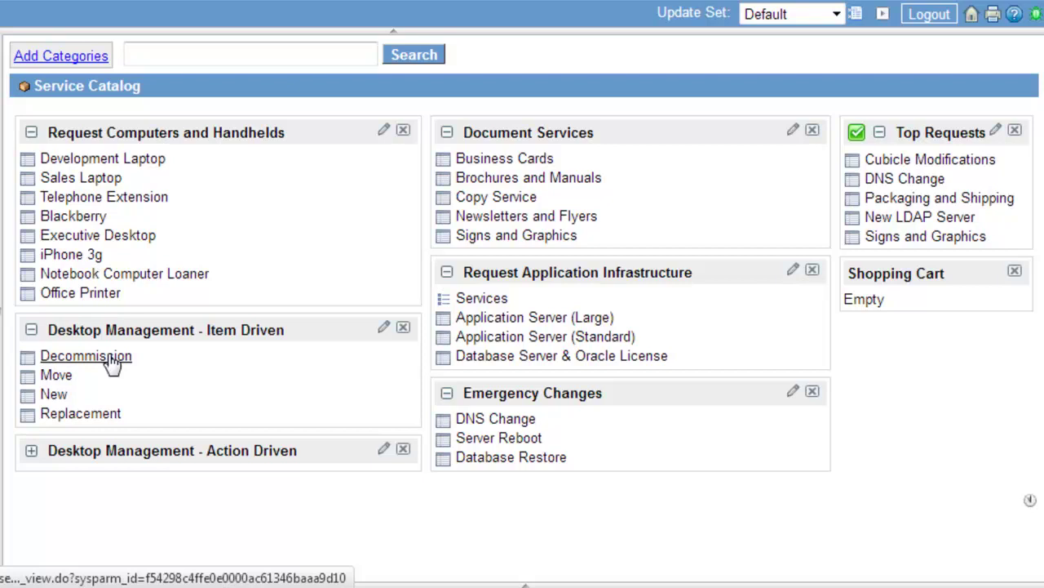
pyautogui.moveTo(27, 363)
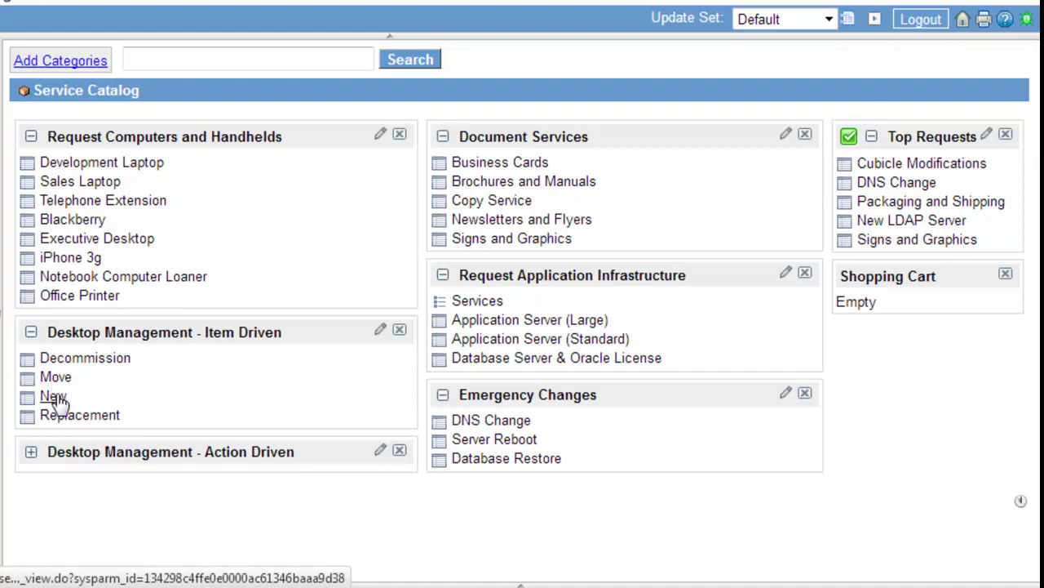
# - Expand Desktop Management - Action Driven and open its Desktop PC item
pyautogui.click(31, 453)
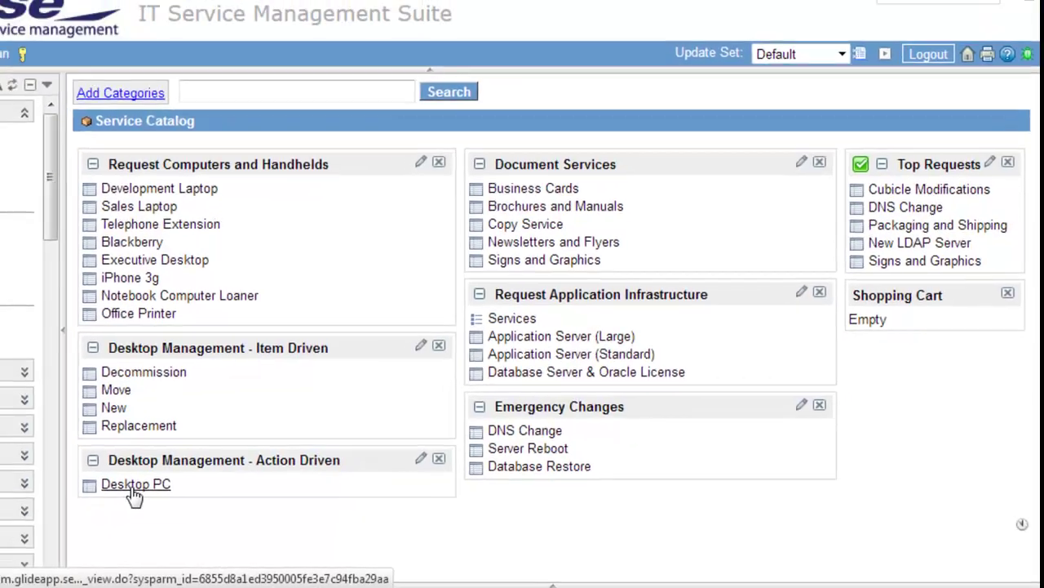
pyautogui.click(73, 480)
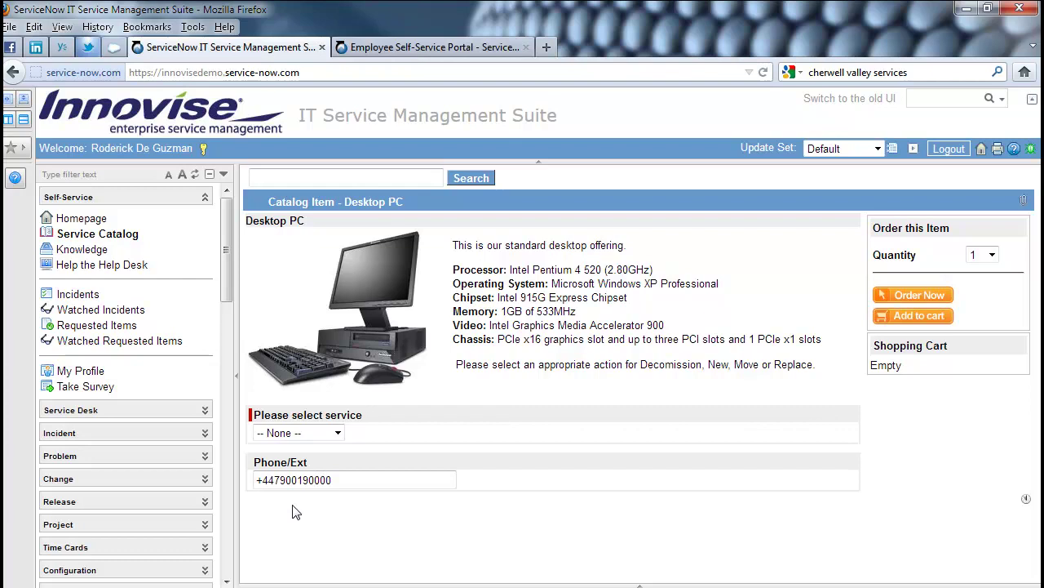
# - Set the Desktop PC service to Decommission and begin entering the Asset ID
pyautogui.click(332, 439)
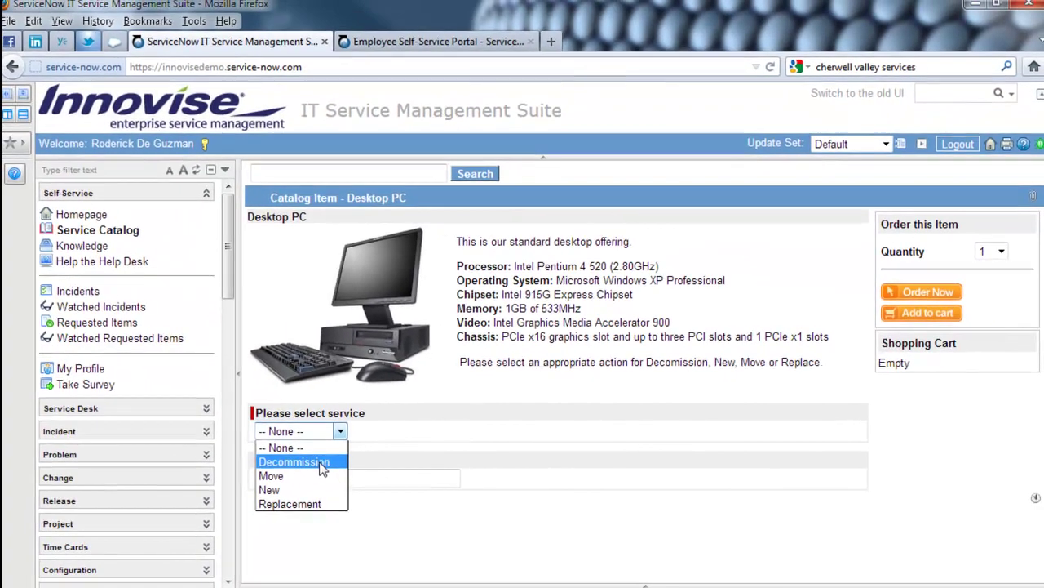
pyautogui.click(102, 429)
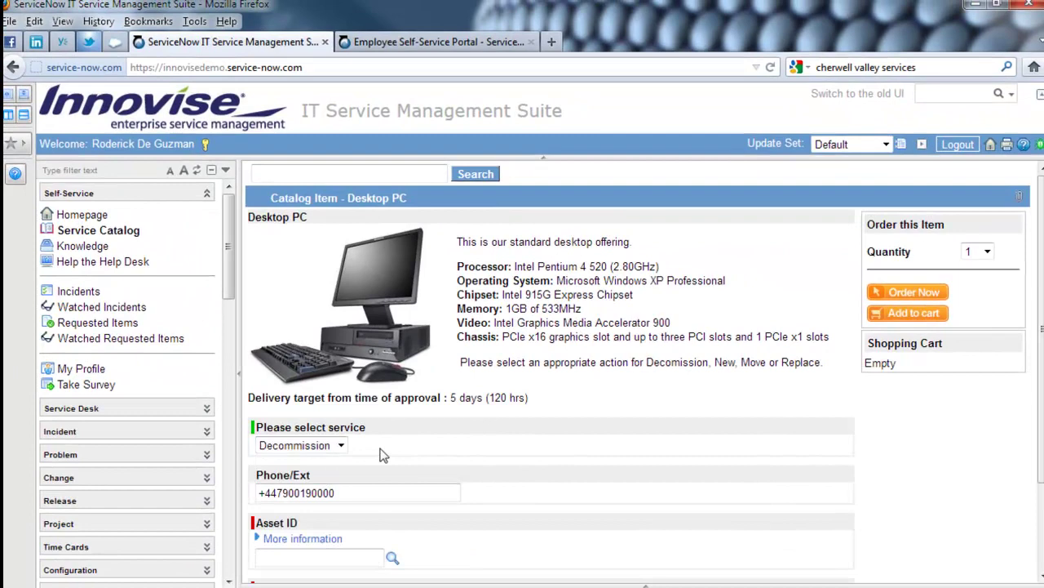
pyautogui.scroll(-2, 498, 481)
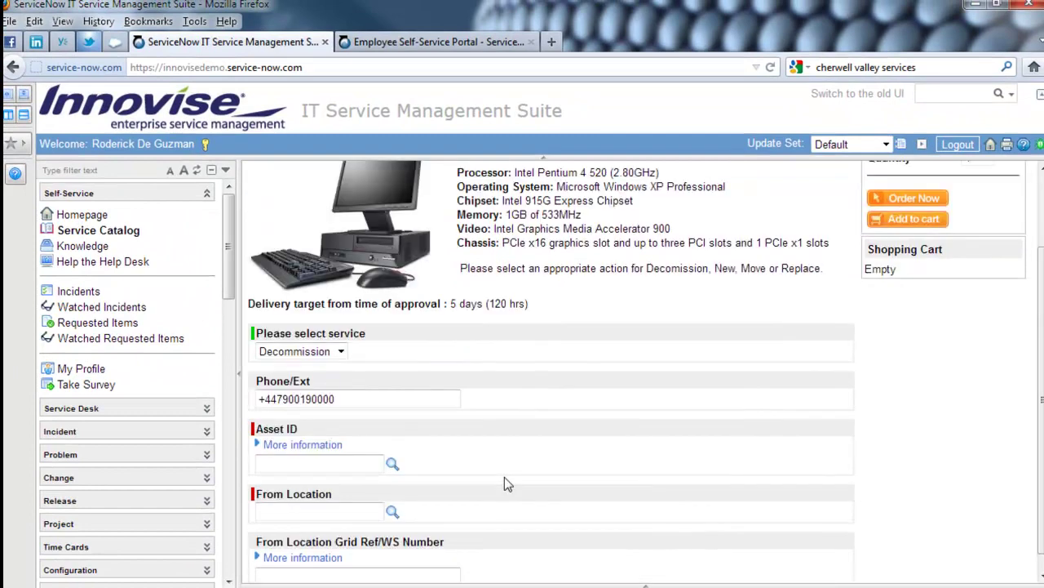
pyautogui.scroll(-1, 504, 477)
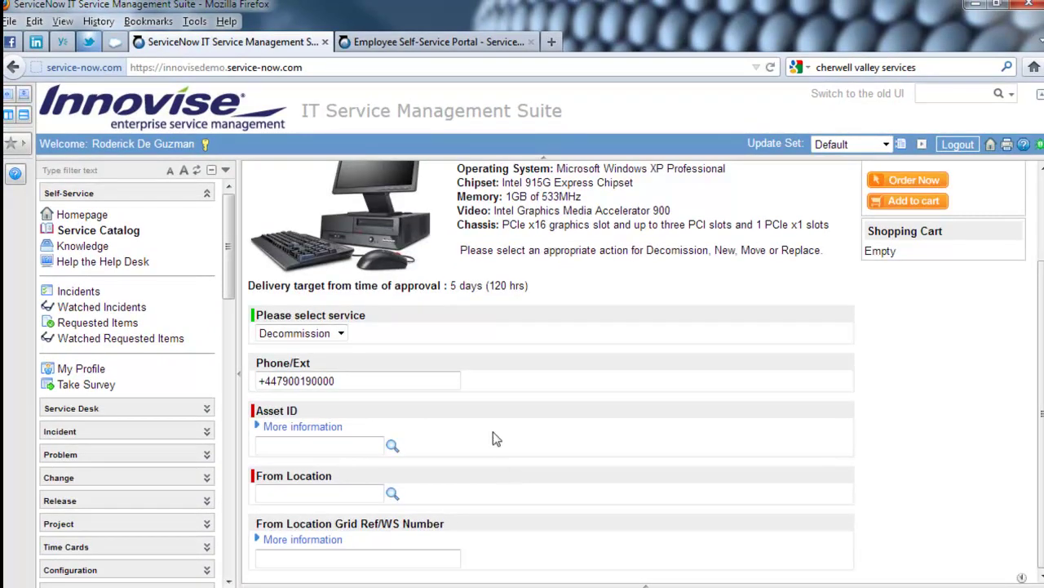
pyautogui.click(326, 439)
# - Change the service to Move and visit the To Location and monitor Asset ID fields
pyautogui.click(341, 335)
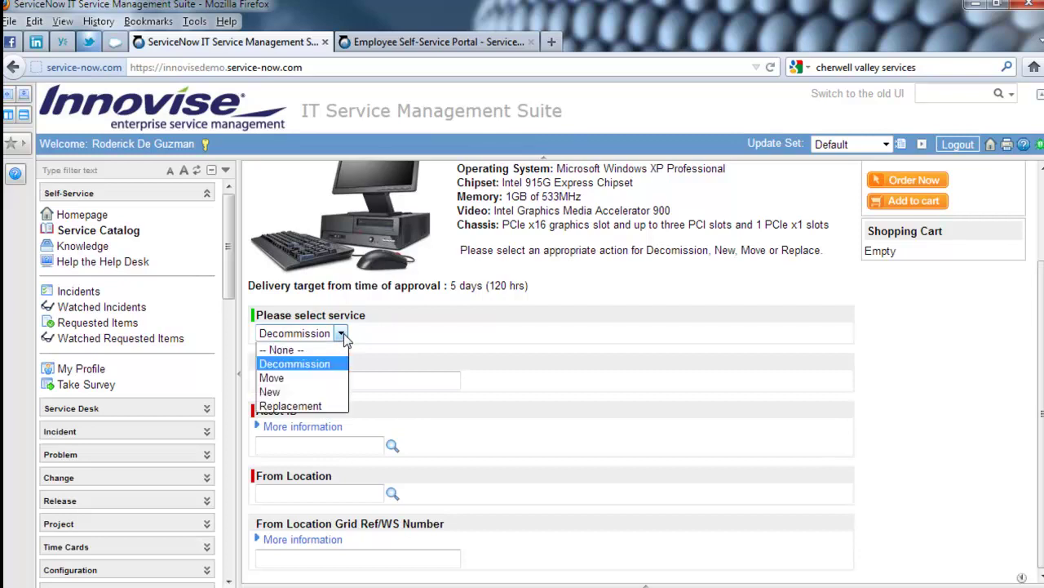
pyautogui.click(323, 380)
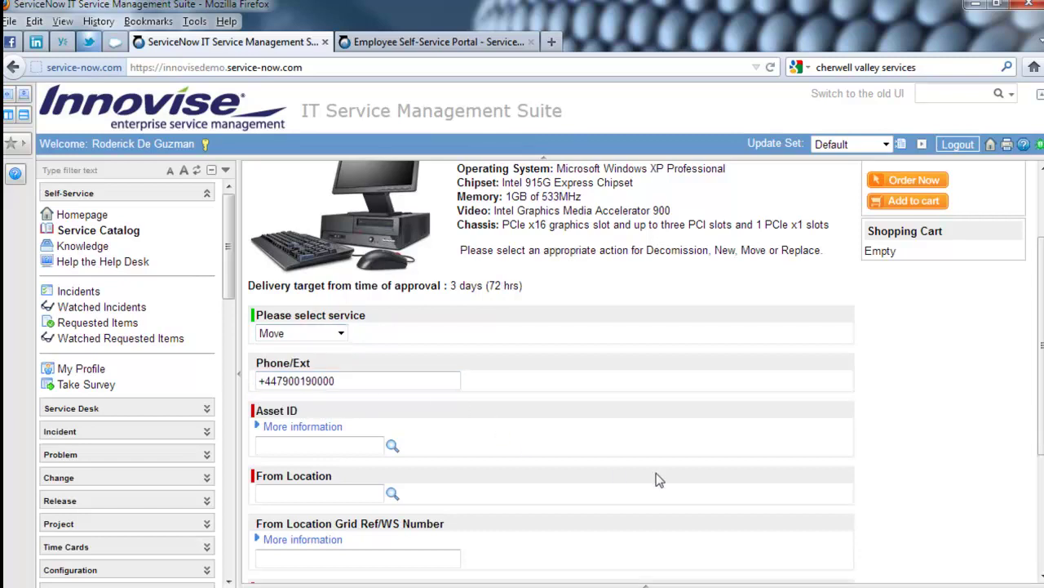
pyautogui.scroll(-3, 658, 479)
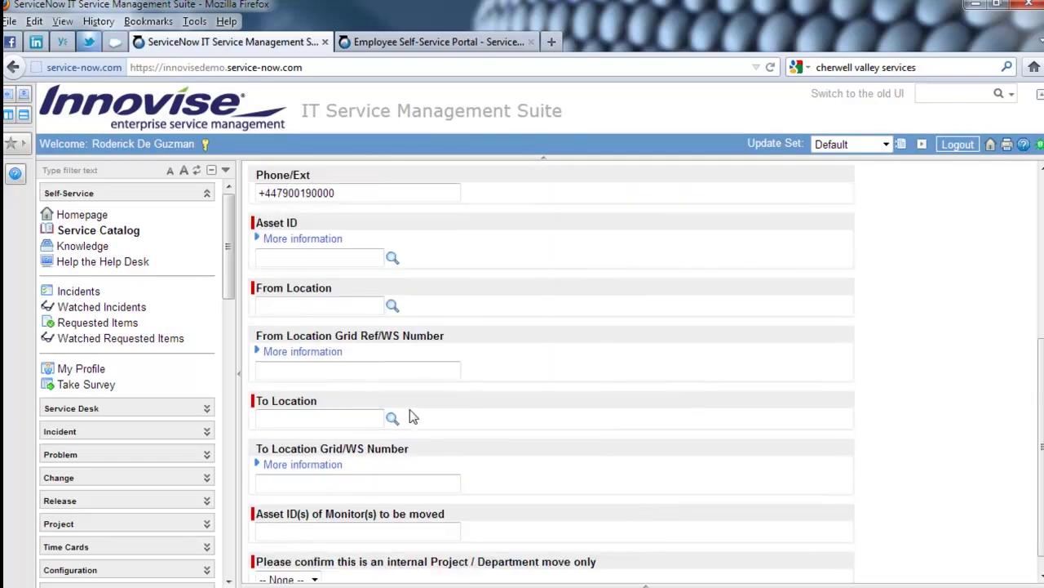
pyautogui.scroll(-1, 423, 416)
pyautogui.click(323, 400)
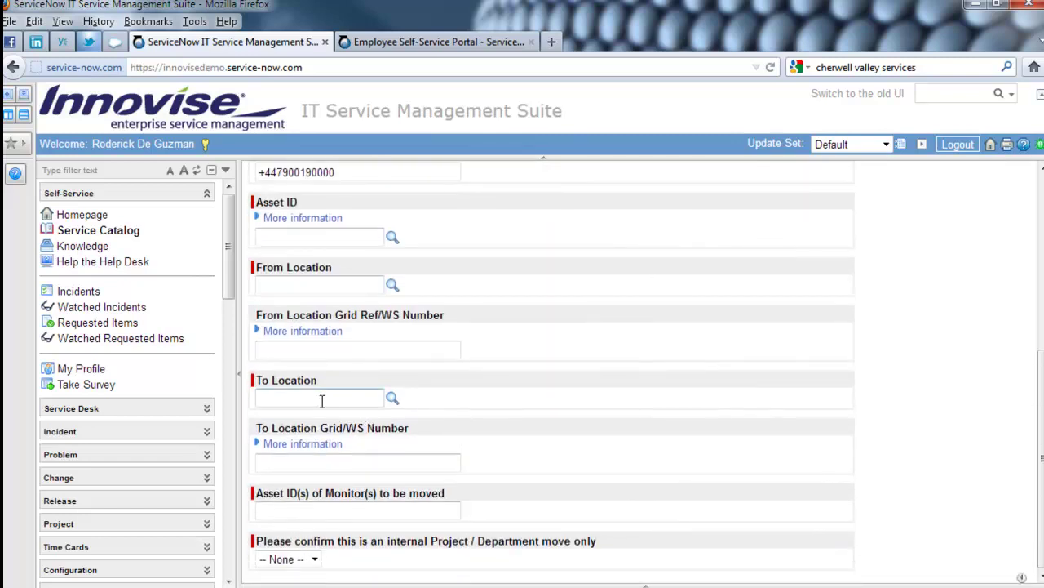
pyautogui.click(371, 511)
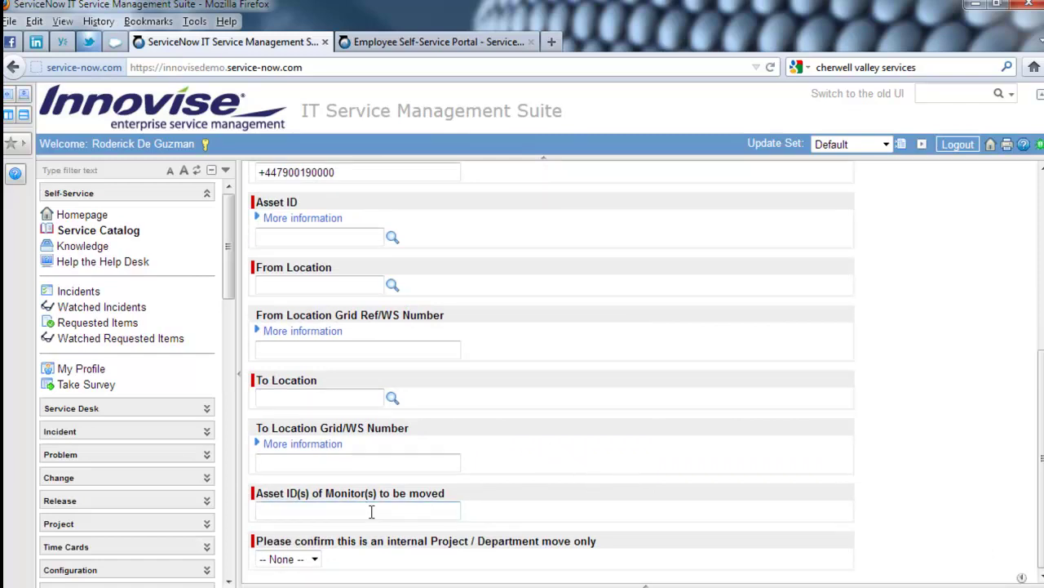
# - Change the Desktop PC service to New and review its 10-day delivery target
pyautogui.scroll(4, 616, 510)
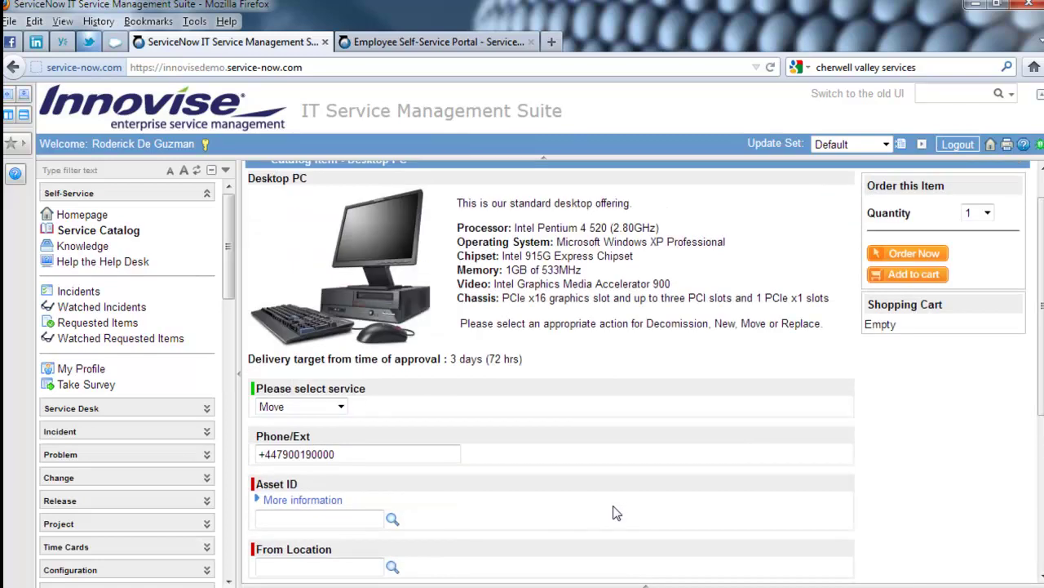
pyautogui.click(322, 410)
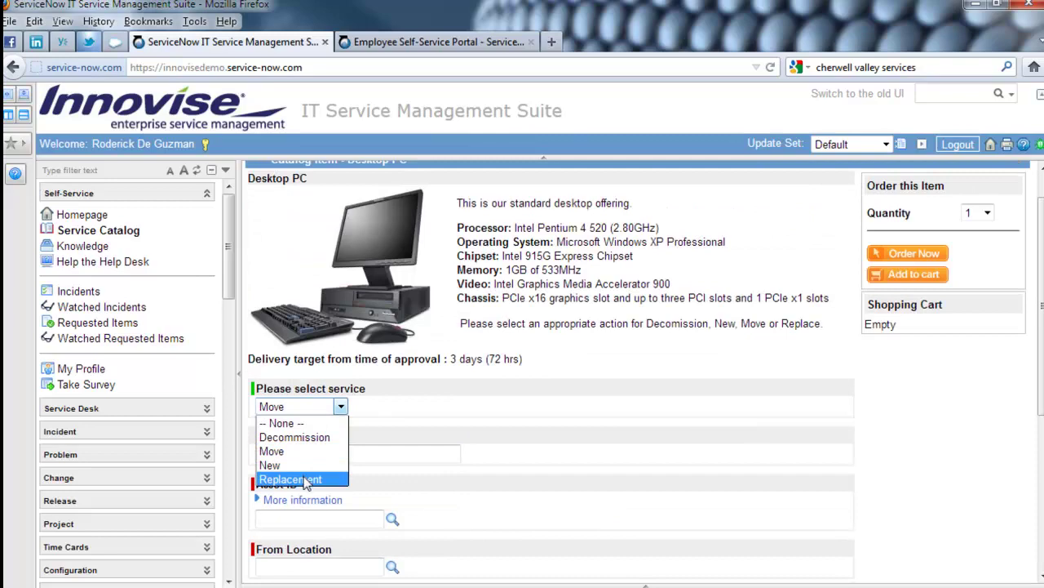
pyautogui.click(308, 468)
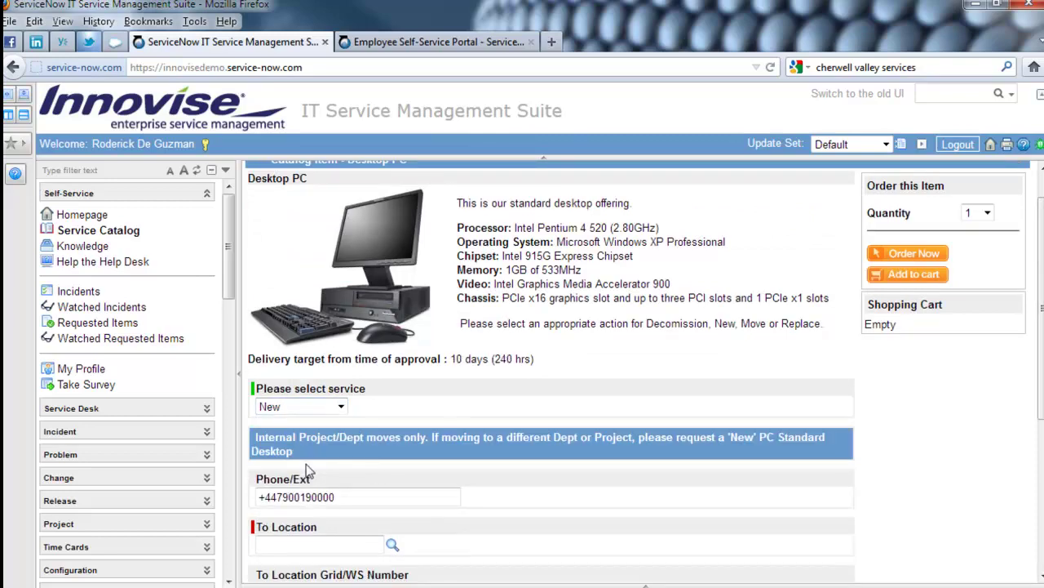
pyautogui.scroll(-3, 538, 534)
pyautogui.scroll(-2, 539, 535)
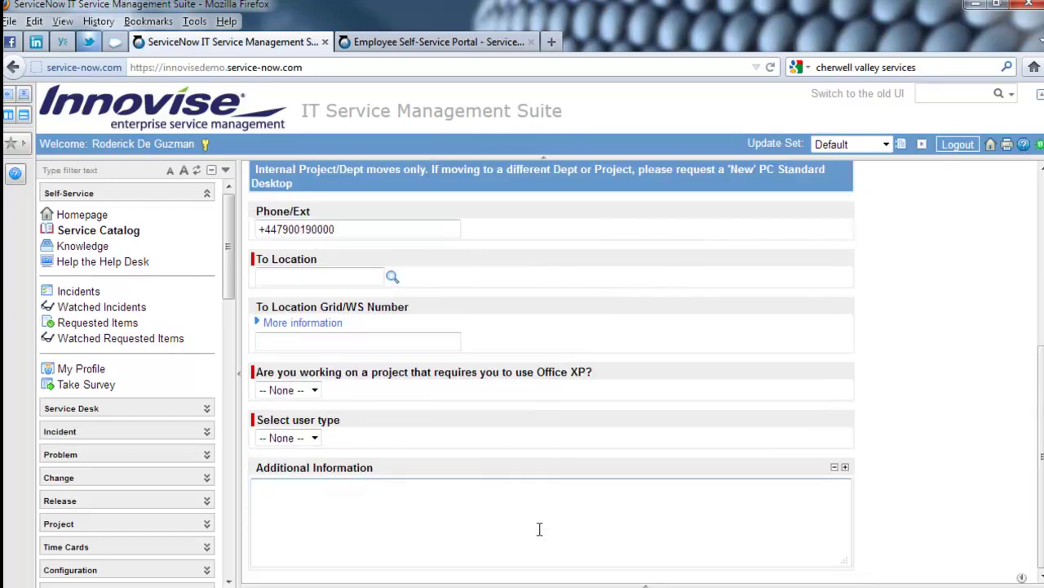
pyautogui.scroll(2, 540, 531)
pyautogui.scroll(-1, 540, 532)
pyautogui.scroll(-2, 538, 534)
# - Look over the Office XP and user type options without choosing any
pyautogui.click(315, 392)
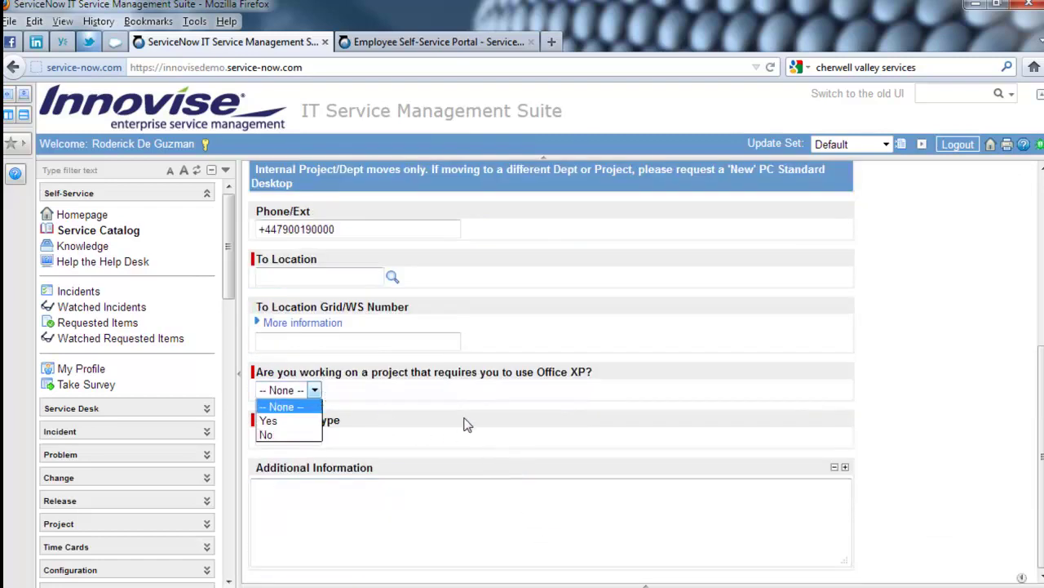
pyautogui.click(543, 437)
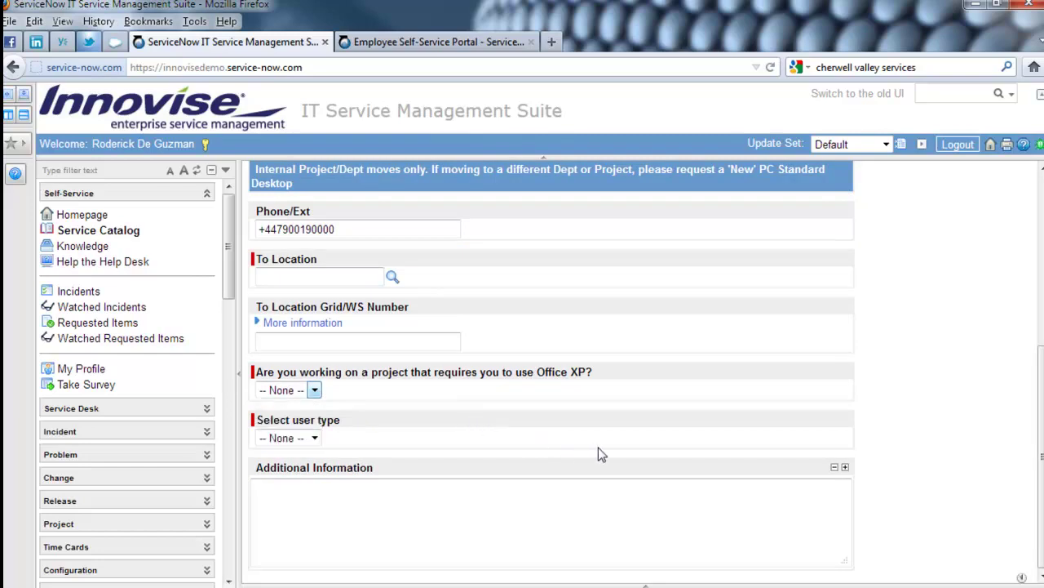
pyautogui.click(309, 441)
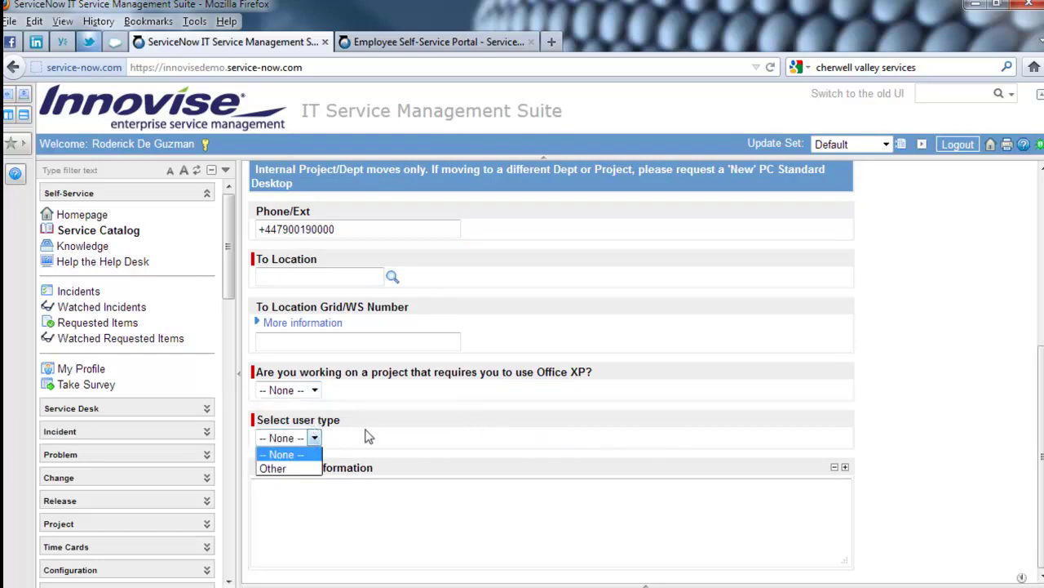
pyautogui.click(420, 412)
pyautogui.scroll(5, 624, 445)
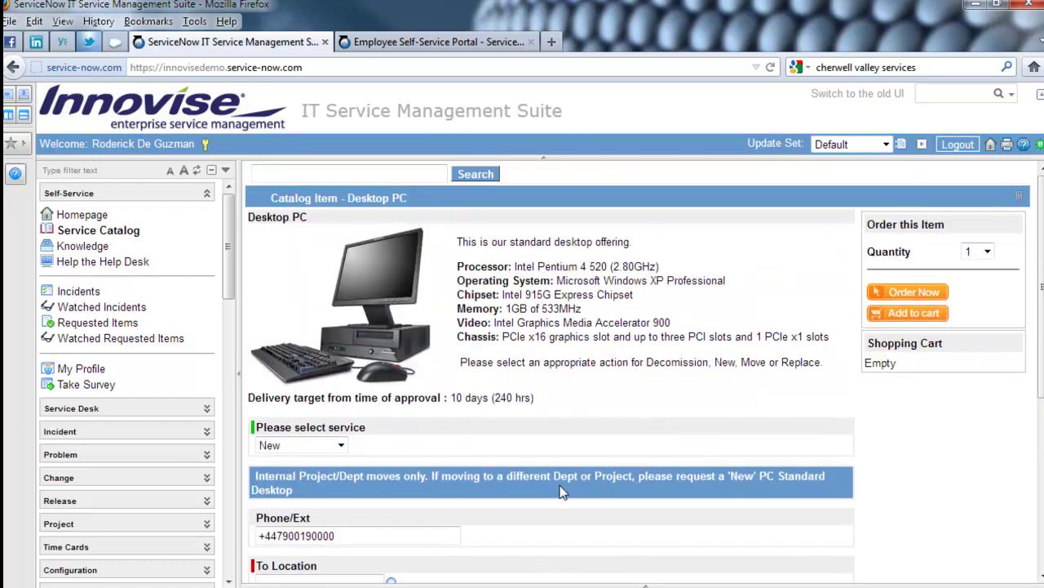
pyautogui.scroll(-2, 563, 494)
pyautogui.click(340, 352)
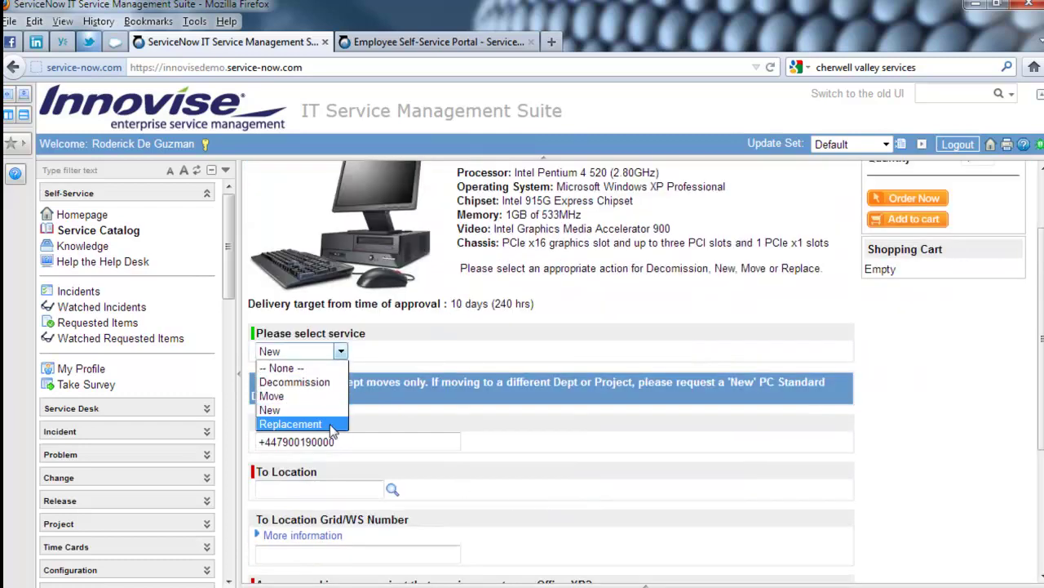
pyautogui.click(575, 464)
pyautogui.scroll(2, 595, 479)
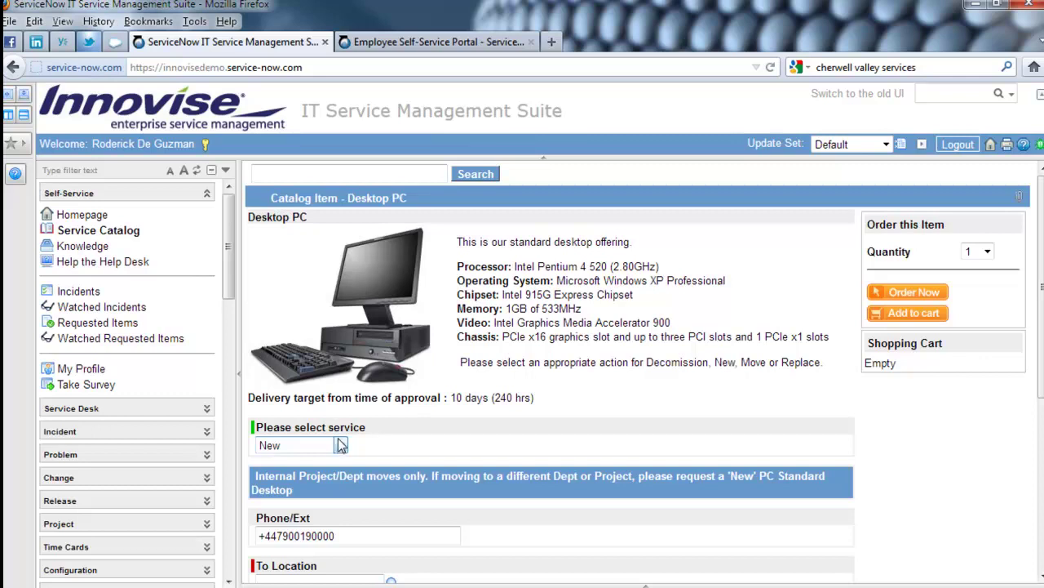
# - Switch the service to Decommission, Move, New, and finally Replacement
pyautogui.click(341, 445)
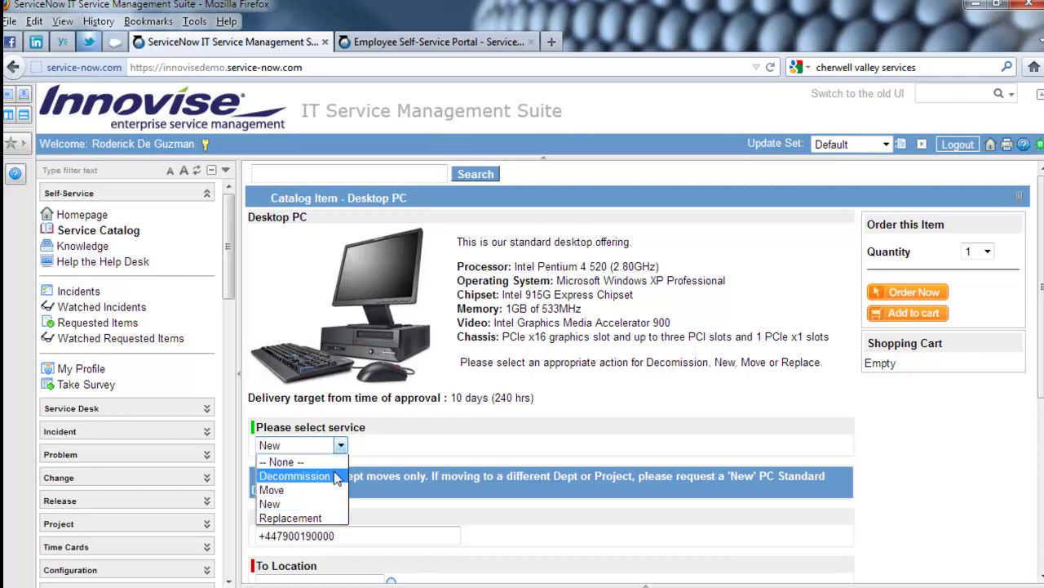
pyautogui.click(335, 475)
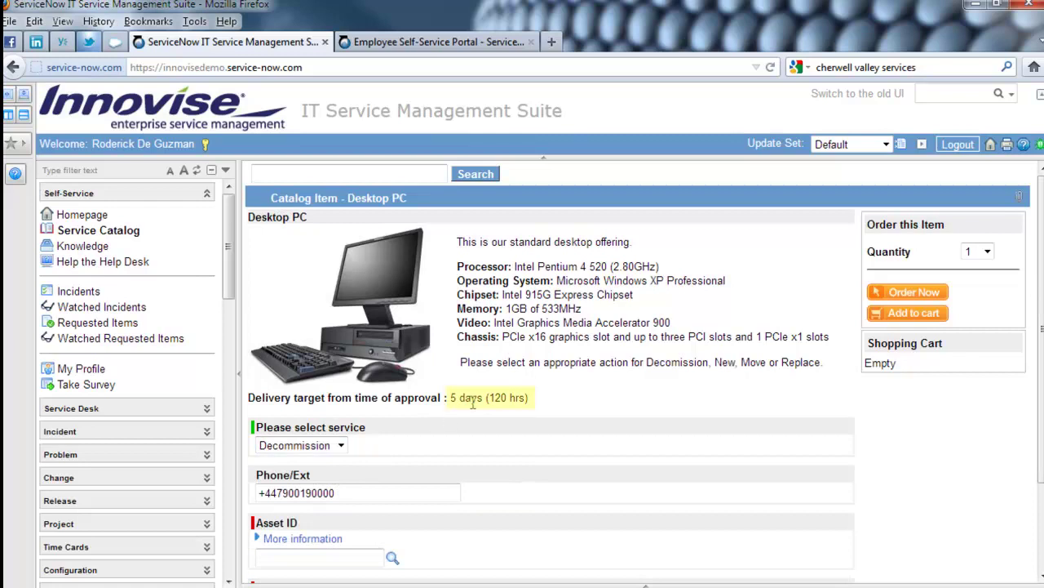
pyautogui.click(339, 446)
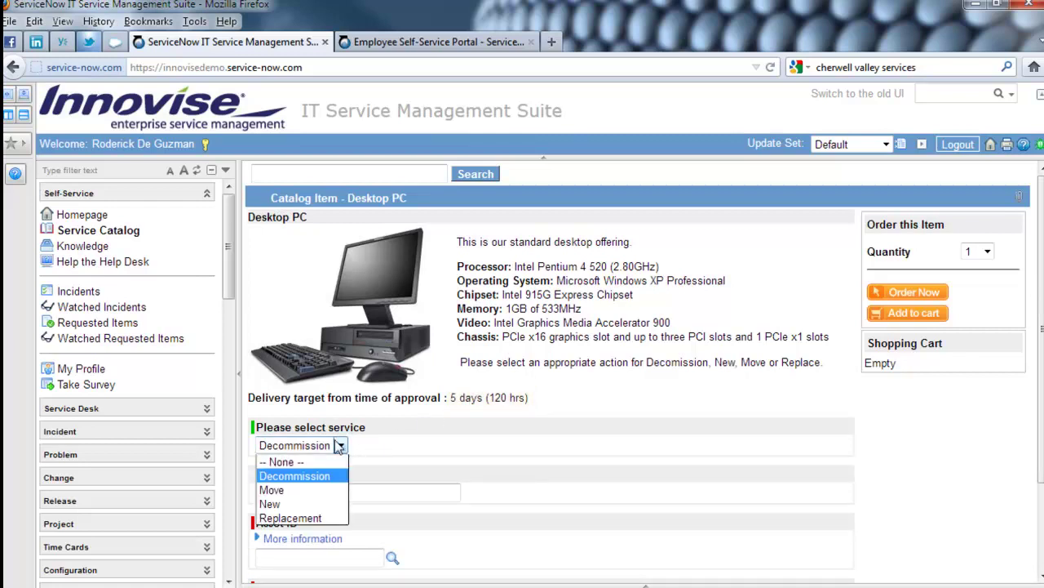
pyautogui.click(333, 489)
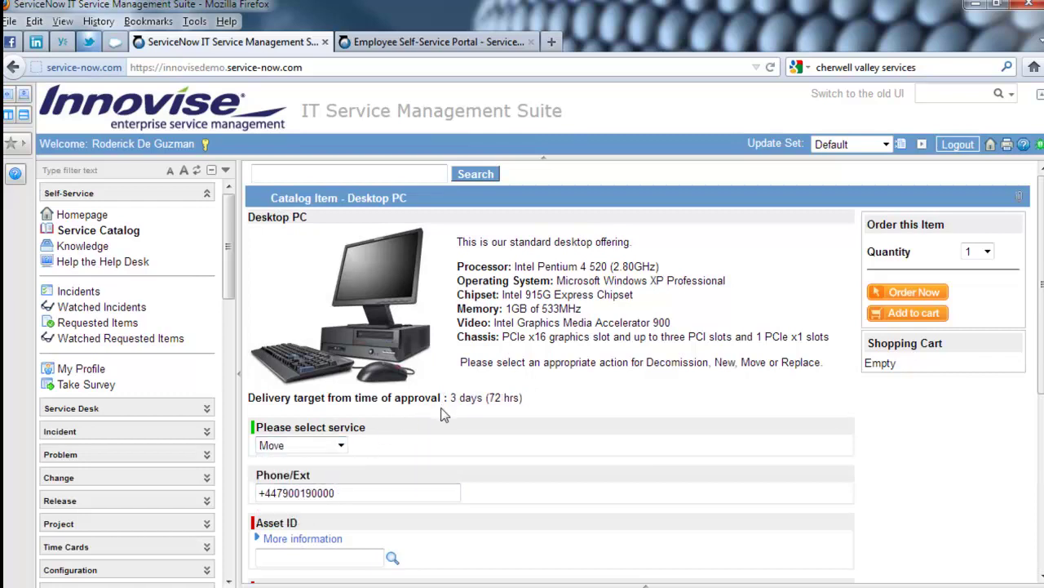
pyautogui.click(342, 446)
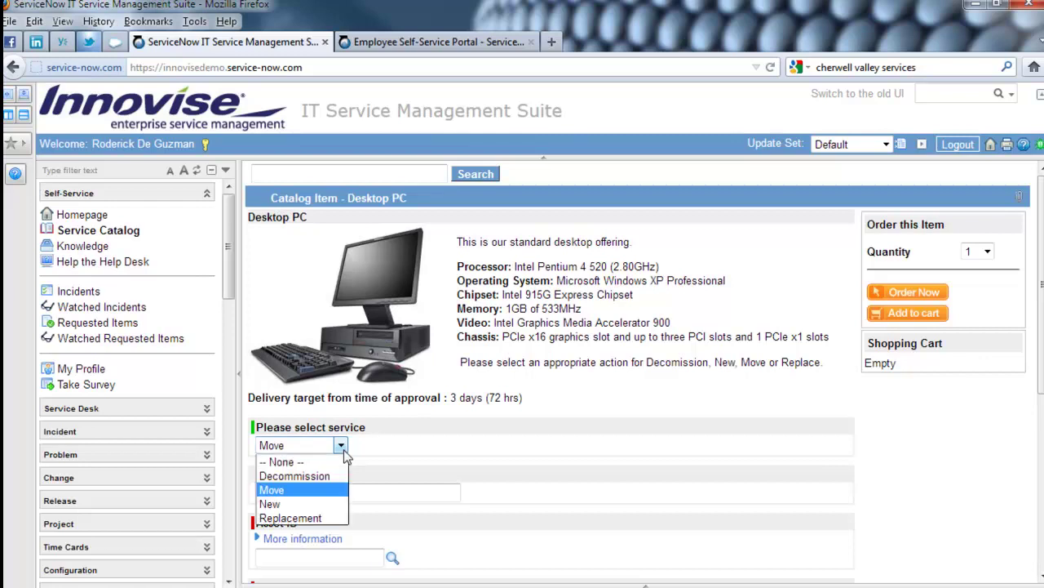
pyautogui.click(323, 503)
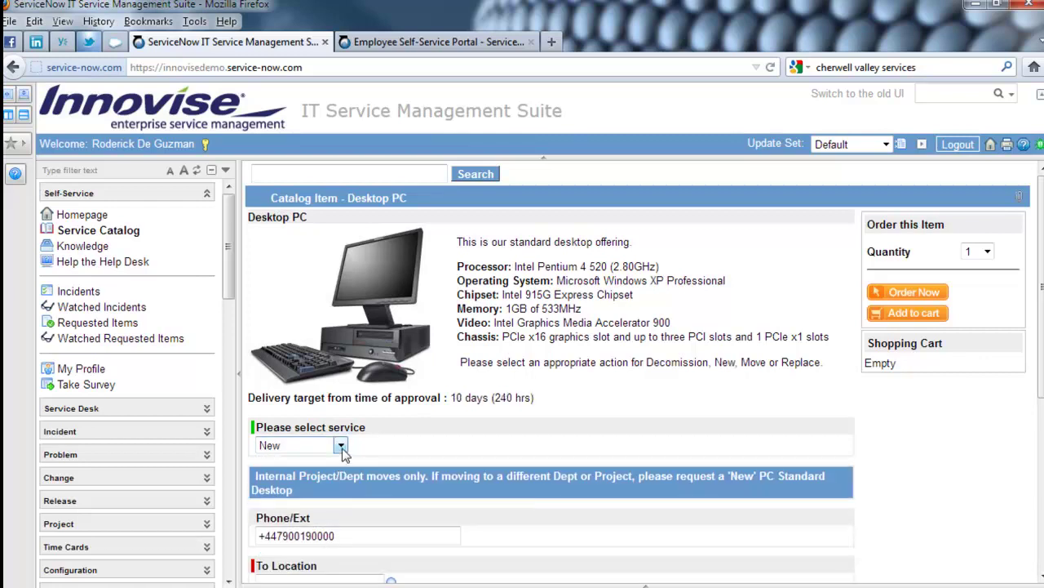
pyautogui.click(341, 445)
pyautogui.click(315, 519)
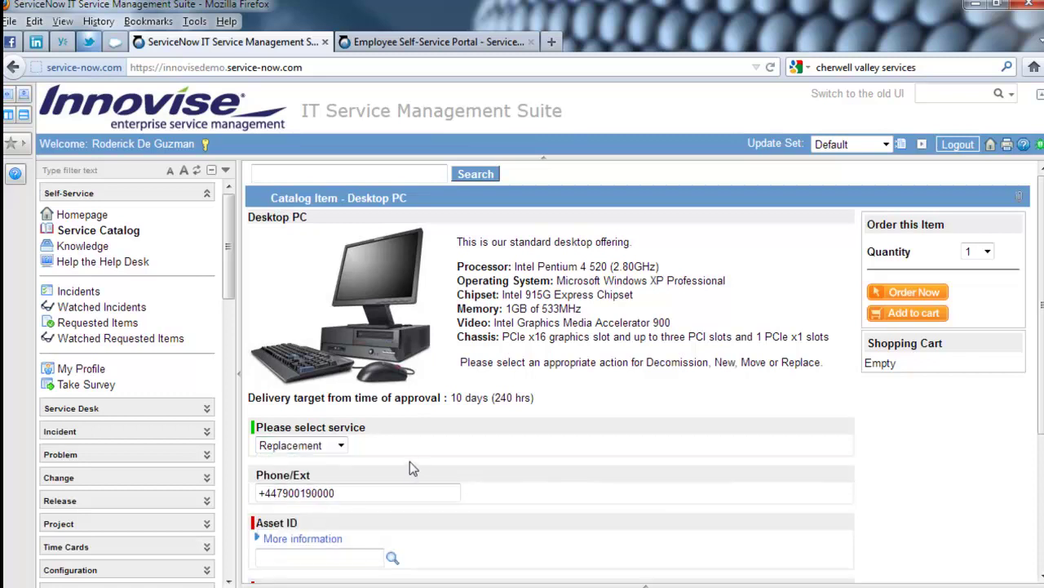